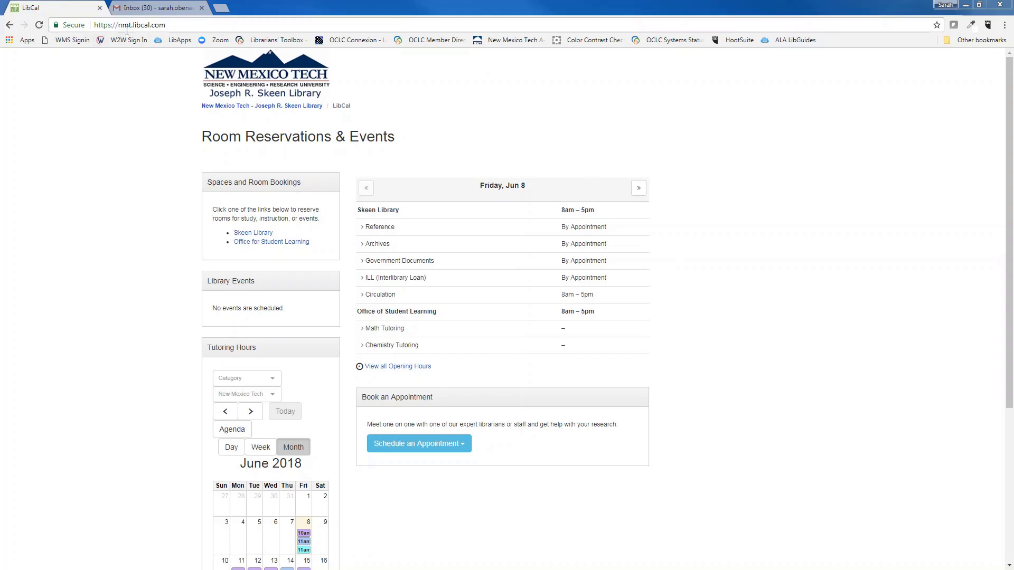
Step: Open the Skeen Library room schedule and advance it to June 14–16, 2018
{"action": "left_click", "coordinate": [166, 25]}
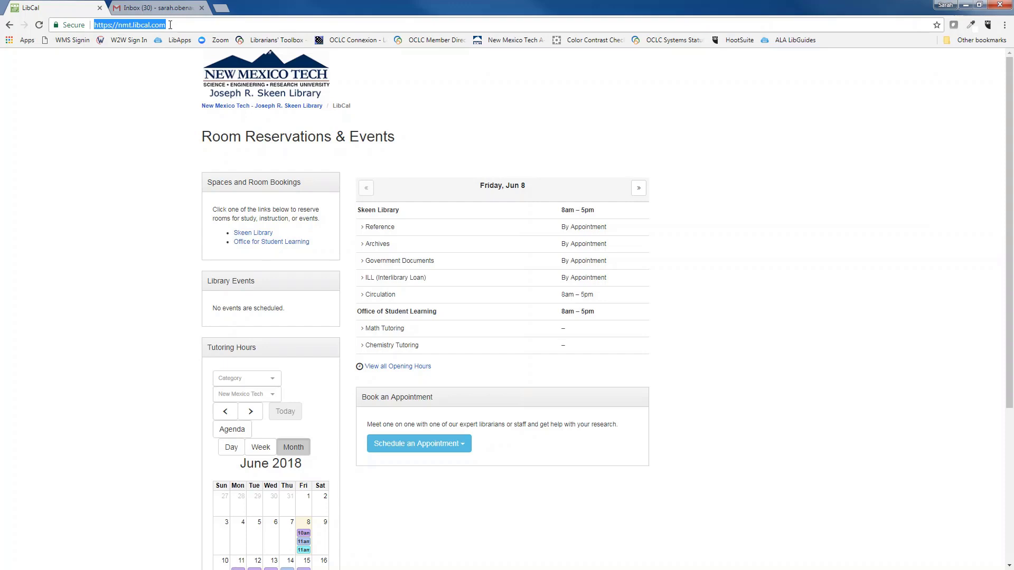
{"action": "left_click", "coordinate": [170, 200]}
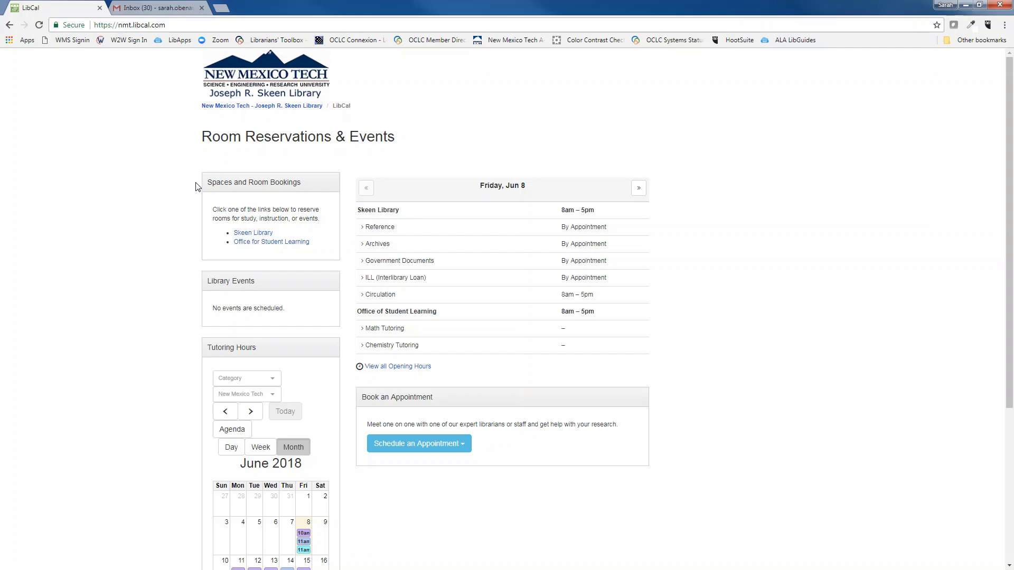
{"action": "left_click", "coordinate": [254, 234]}
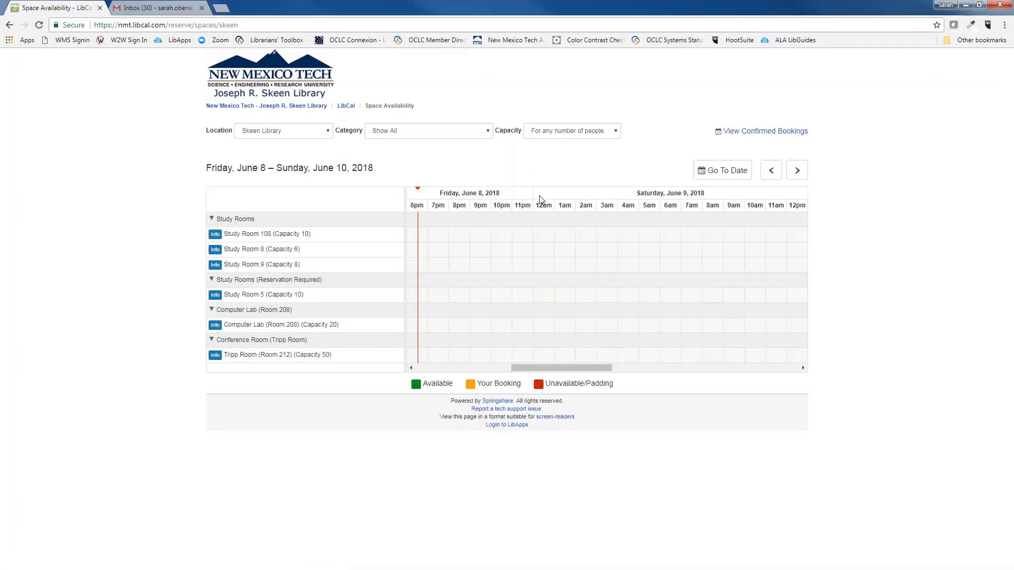
{"action": "left_click", "coordinate": [804, 179]}
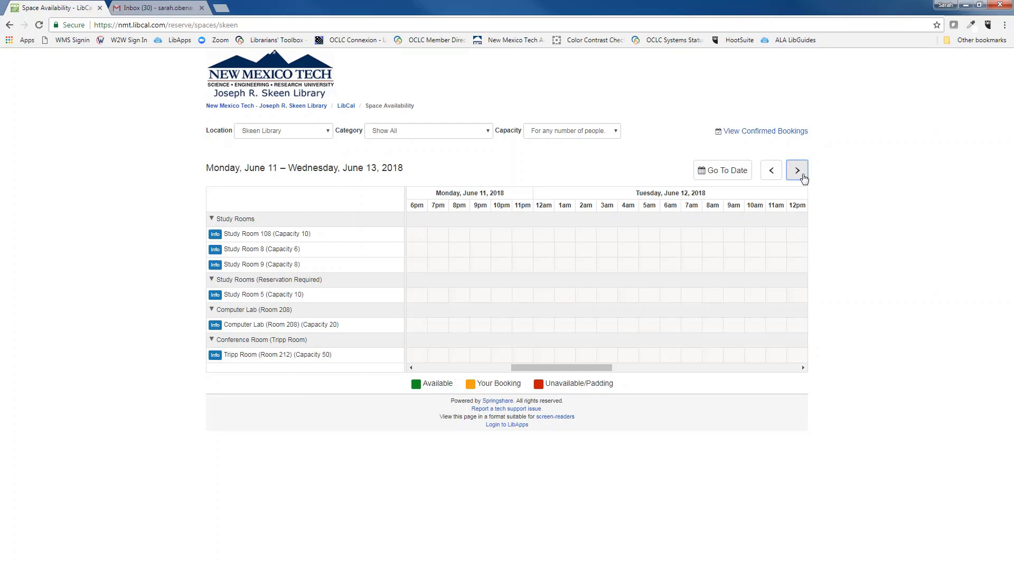
{"action": "left_click", "coordinate": [803, 179]}
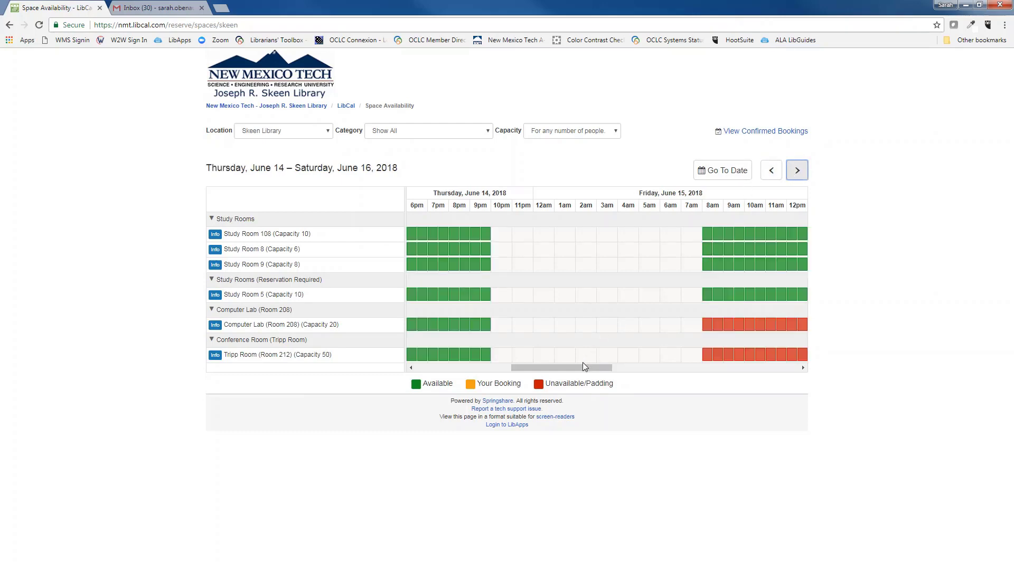
Step: Select Study Room 108's 8:00am and 8:30am slots on Friday, June 15
{"action": "left_click_drag", "start_coordinate": [584, 368], "coordinate": [614, 366]}
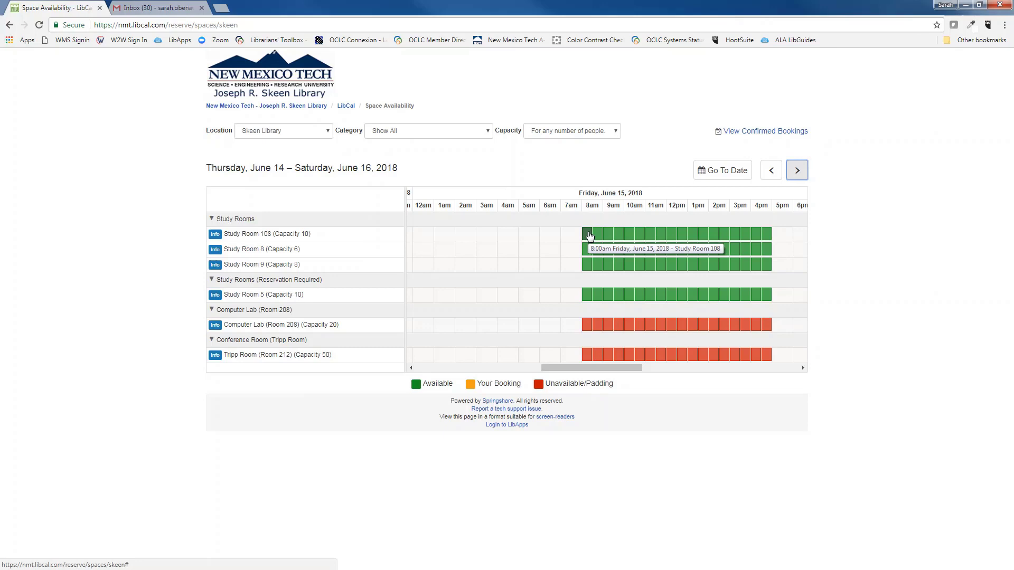
{"action": "left_click", "coordinate": [590, 236]}
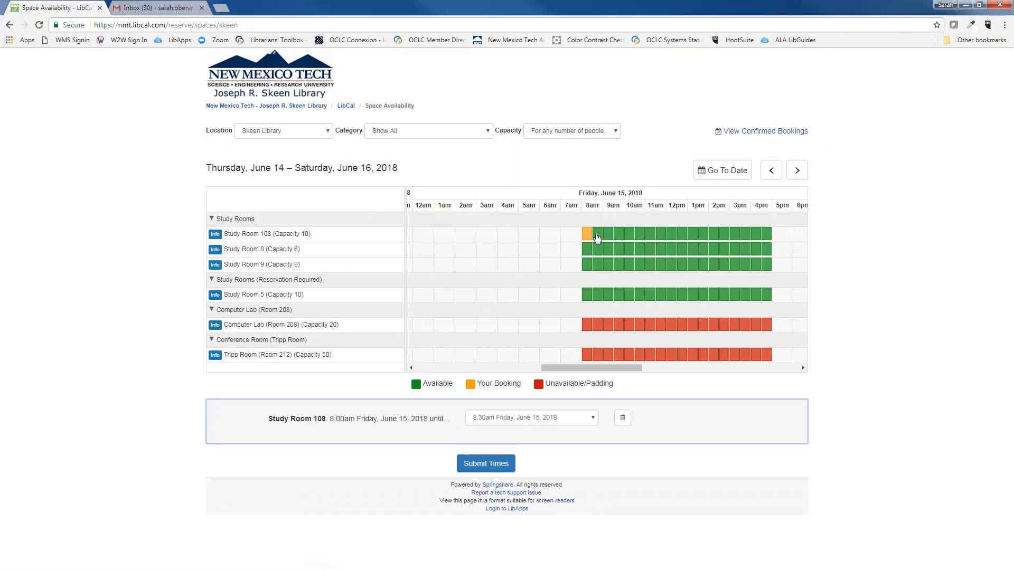
{"action": "left_click", "coordinate": [601, 238]}
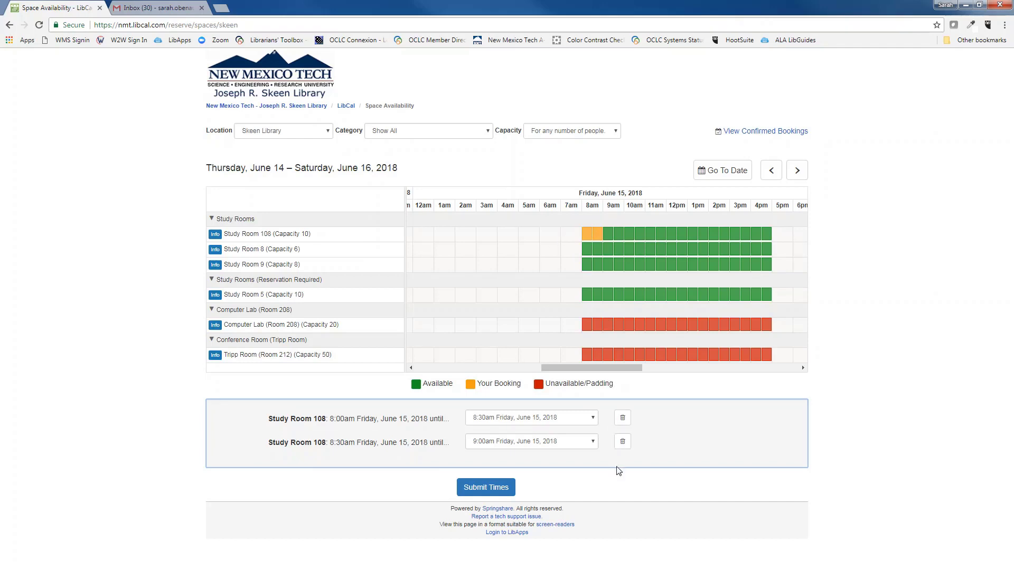
Step: Submit the 8–9am Study Room 108 times and accept the Terms & Conditions
{"action": "left_click", "coordinate": [499, 490]}
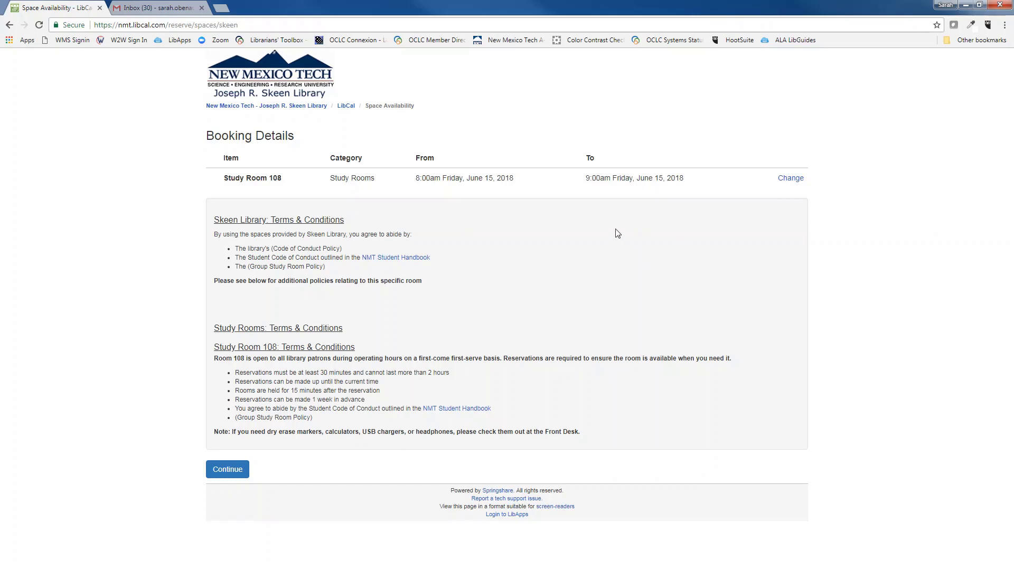
{"action": "left_click", "coordinate": [231, 469]}
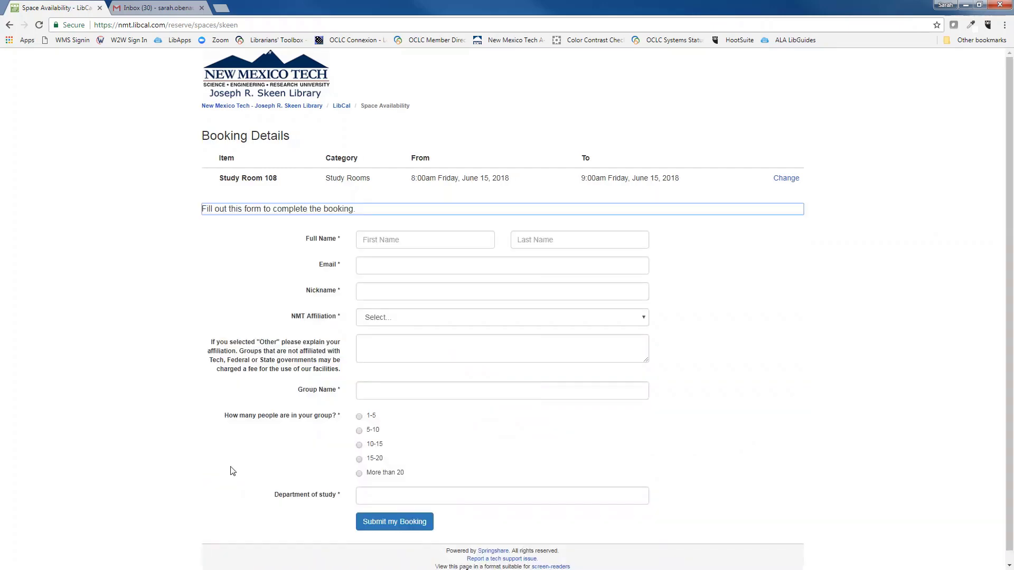
Step: Enter the requester's first and last name, e-mail address, and nickname 'Alpha Beta'
{"action": "left_click", "coordinate": [420, 244]}
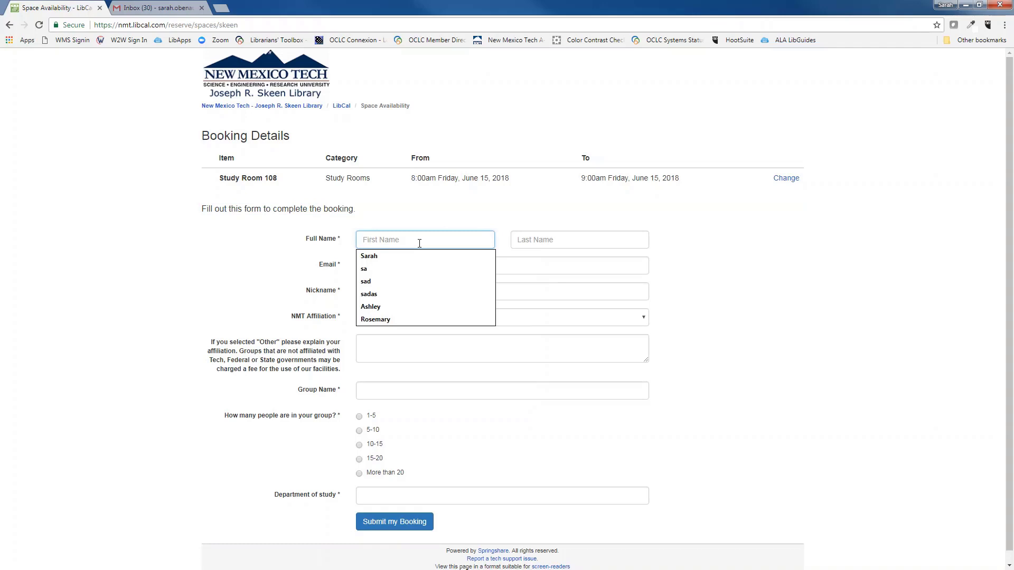
{"action": "key", "text": "Tab"}
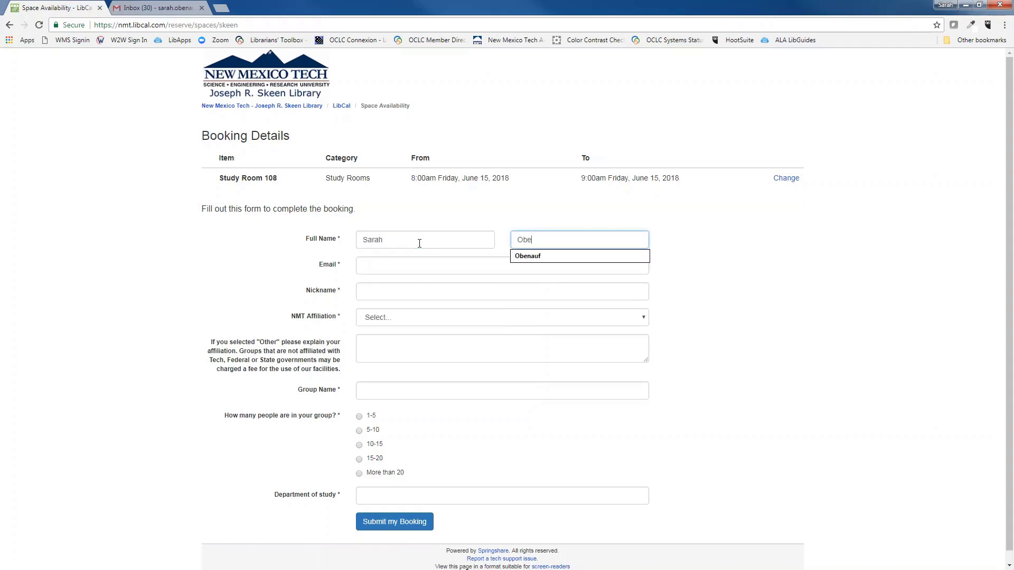
{"action": "key", "text": "Tab"}
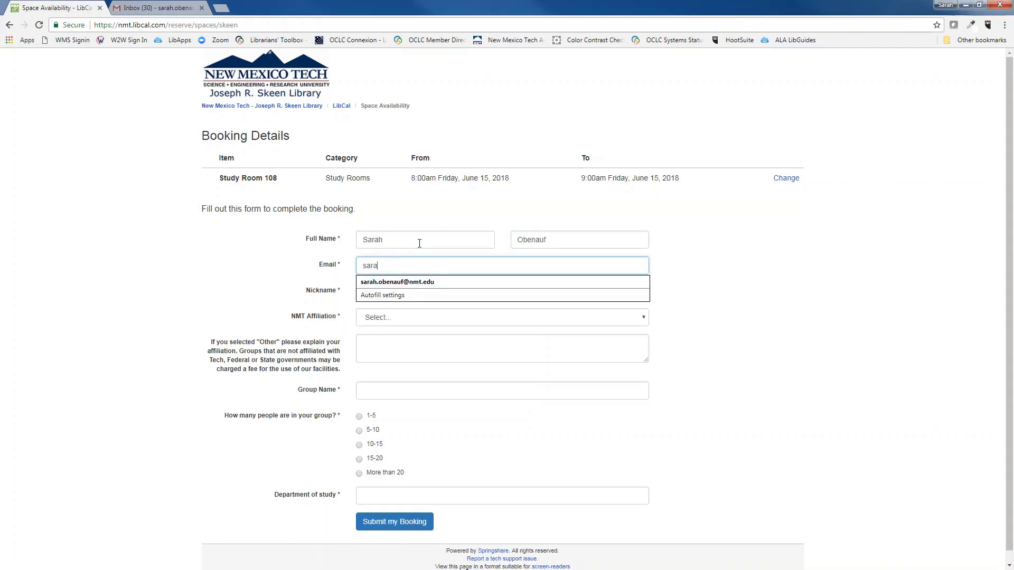
{"action": "key", "text": "Tab"}
{"action": "type", "text": "Ap"}
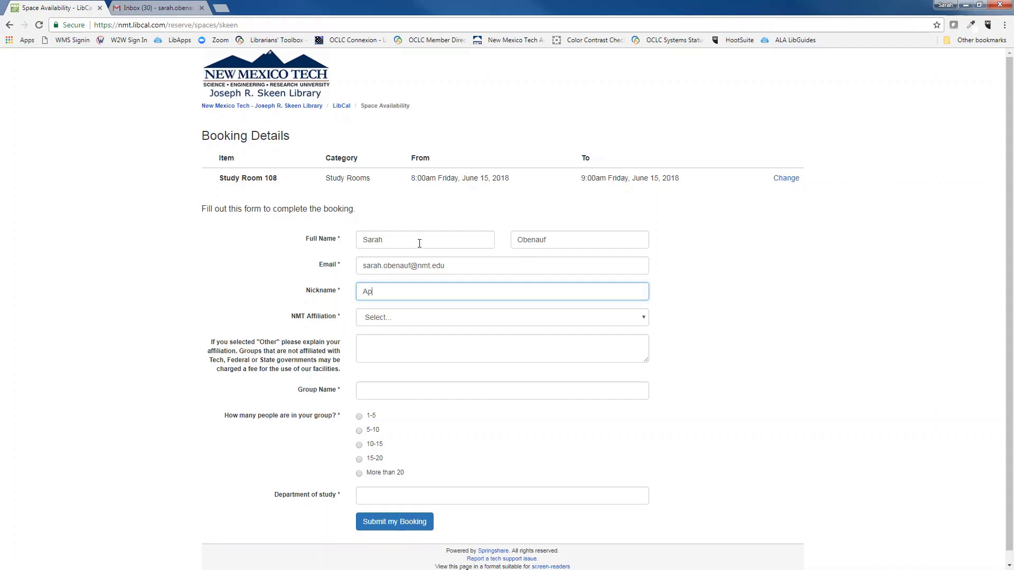
{"action": "key", "text": "BackSpace"}
{"action": "type", "text": "lpha"}
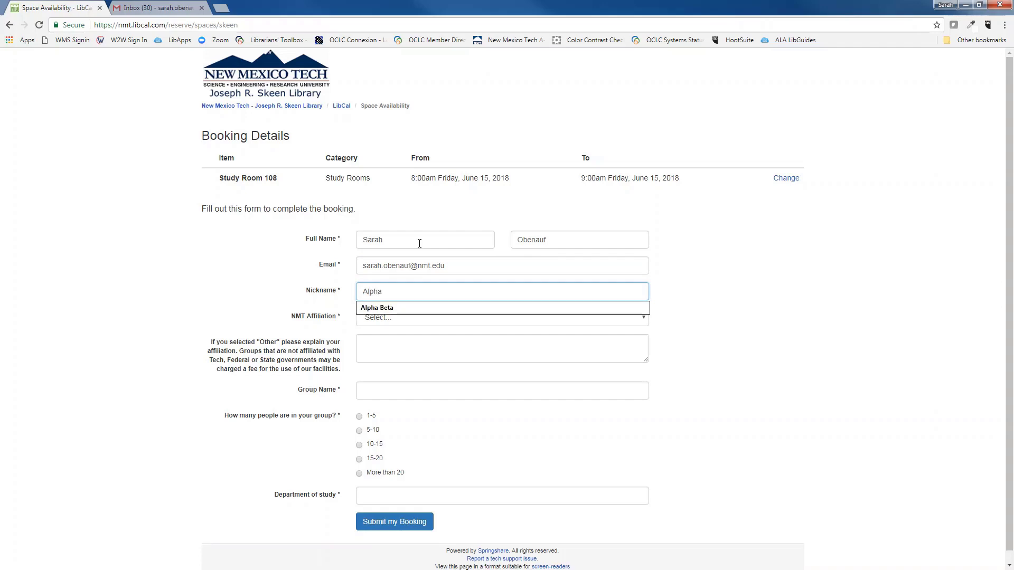
{"action": "type", "text": " Beta"}
{"action": "key", "text": "Tab"}
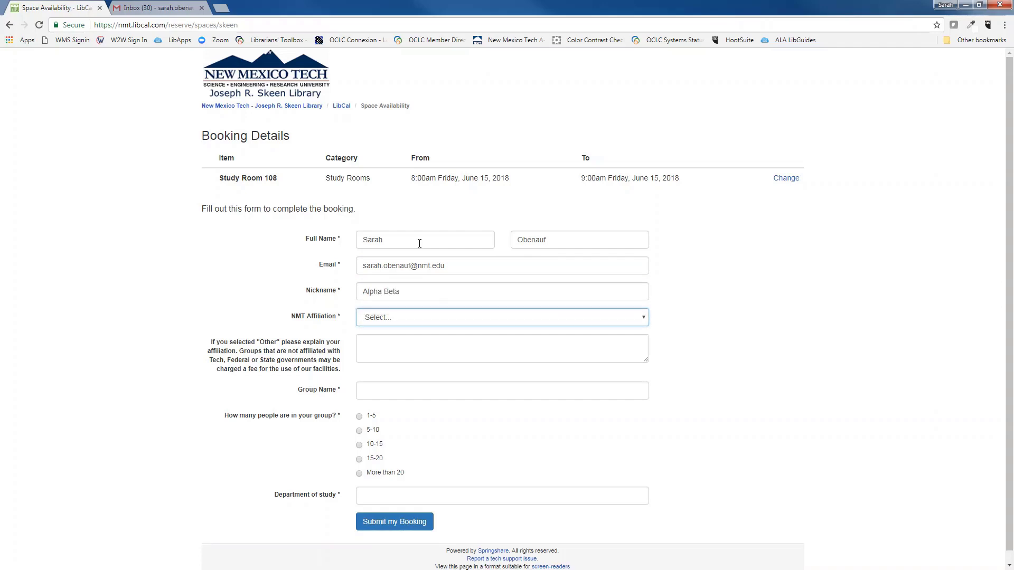
Step: Set affiliation to Staff, group name Biology, group size 1-5, and department Biology
{"action": "left_click", "coordinate": [441, 317]}
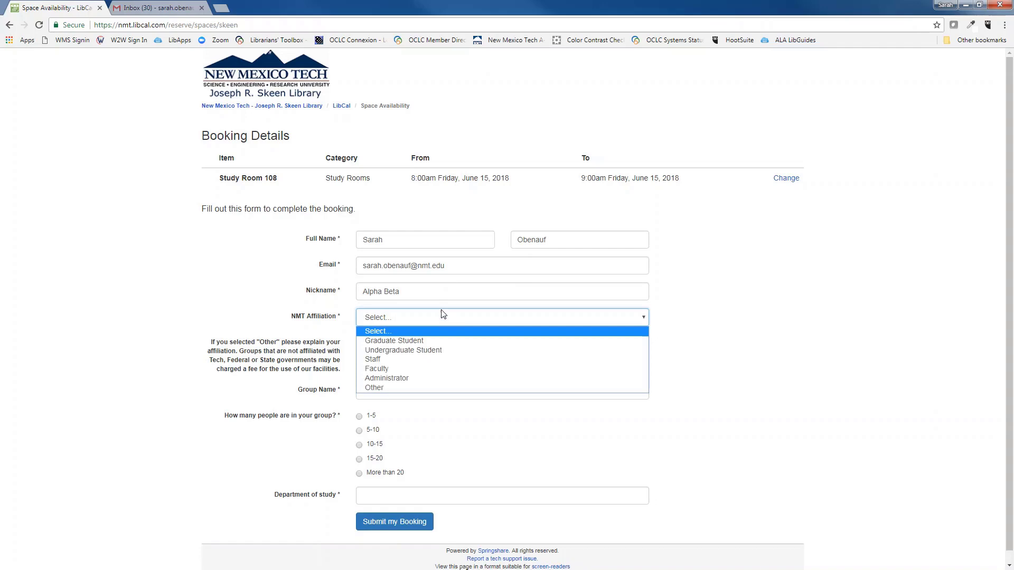
{"action": "left_click", "coordinate": [427, 362]}
{"action": "left_click", "coordinate": [396, 393]}
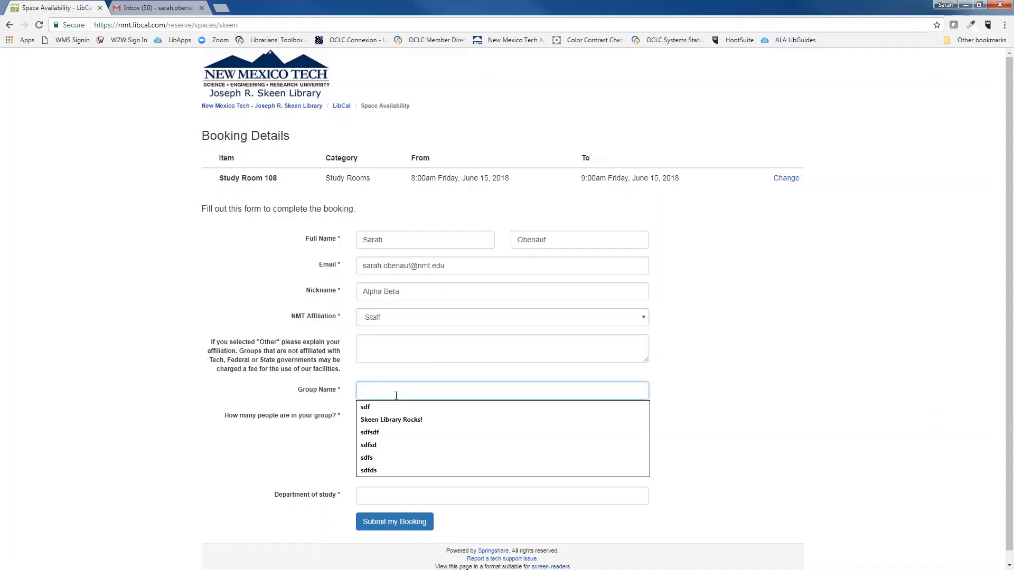
{"action": "type", "text": "Biolog"}
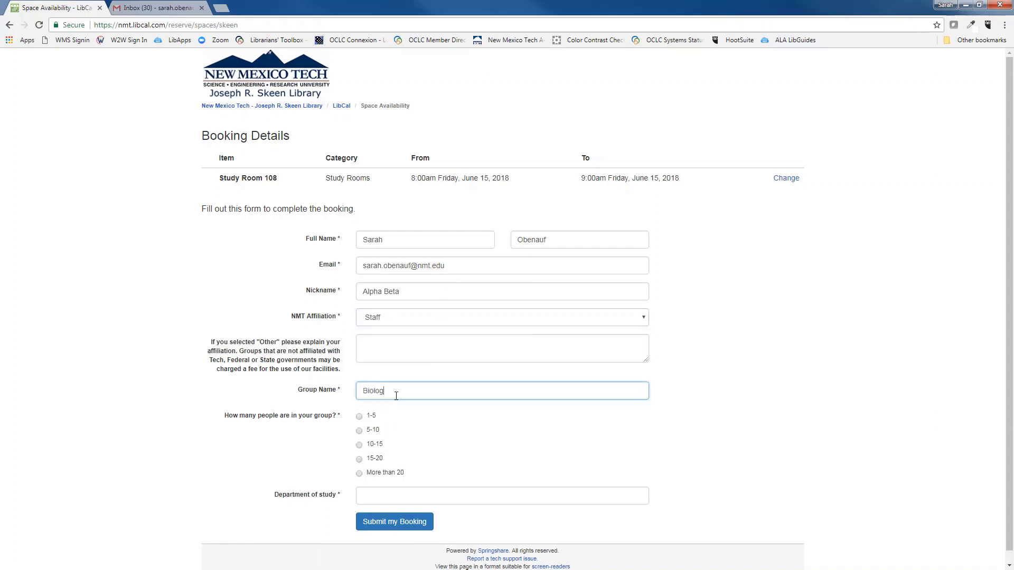
{"action": "type", "text": "y"}
{"action": "left_click", "coordinate": [359, 417]}
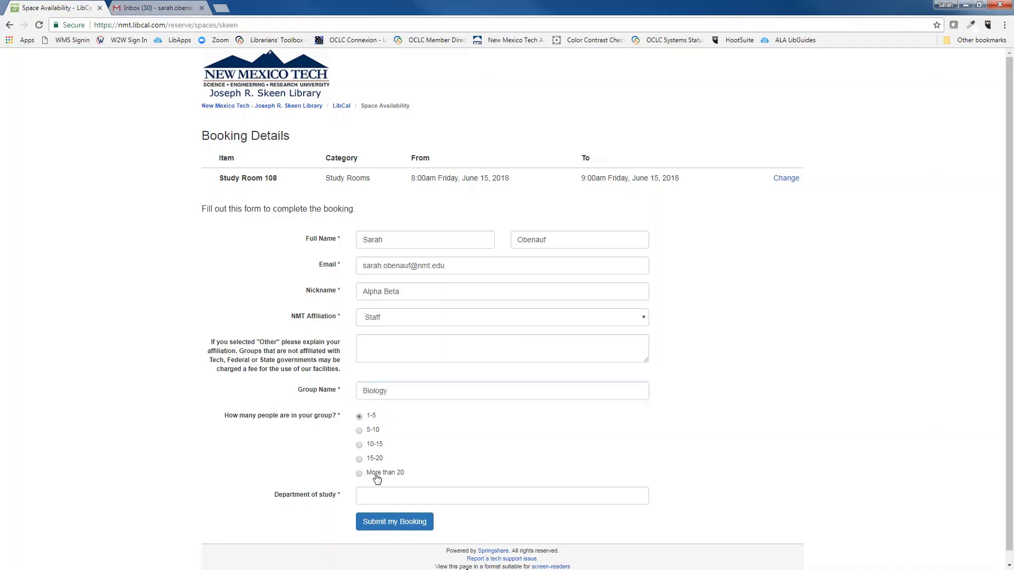
{"action": "left_click", "coordinate": [385, 495]}
{"action": "type", "text": "Bio"}
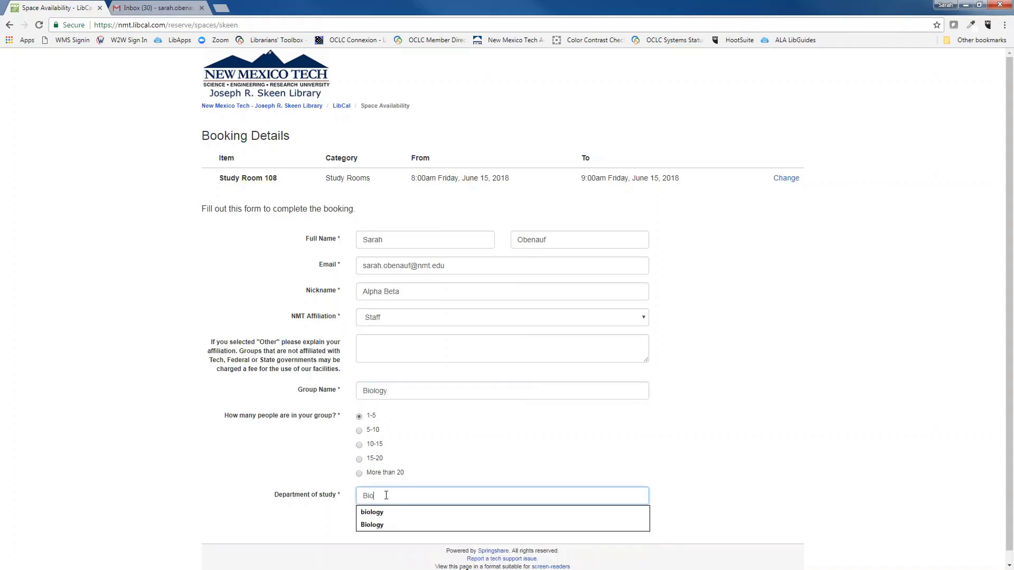
{"action": "type", "text": "logy"}
{"action": "key", "text": "Tab"}
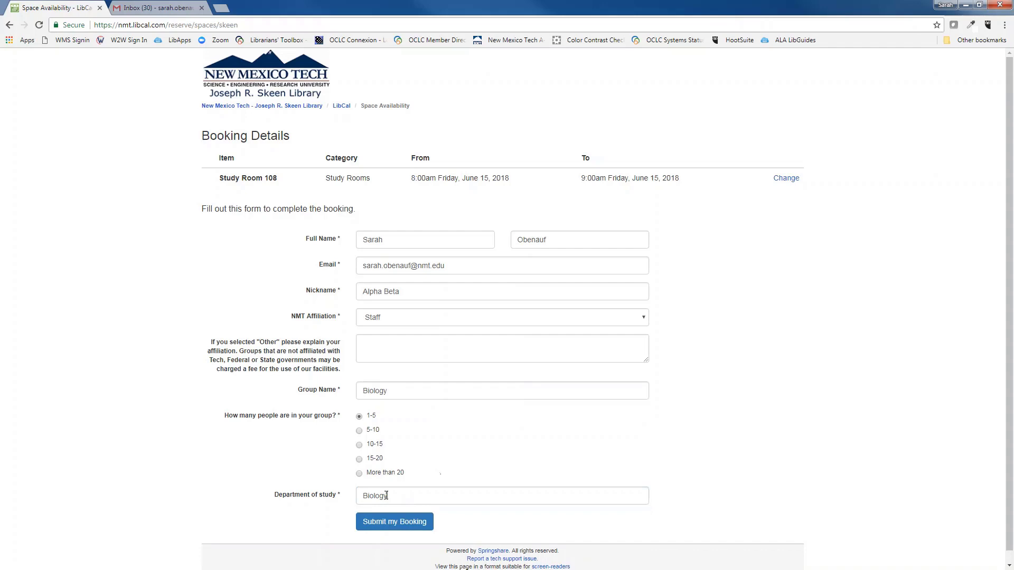
Step: Submit the completed Study Room 108 booking form
{"action": "left_click", "coordinate": [407, 522]}
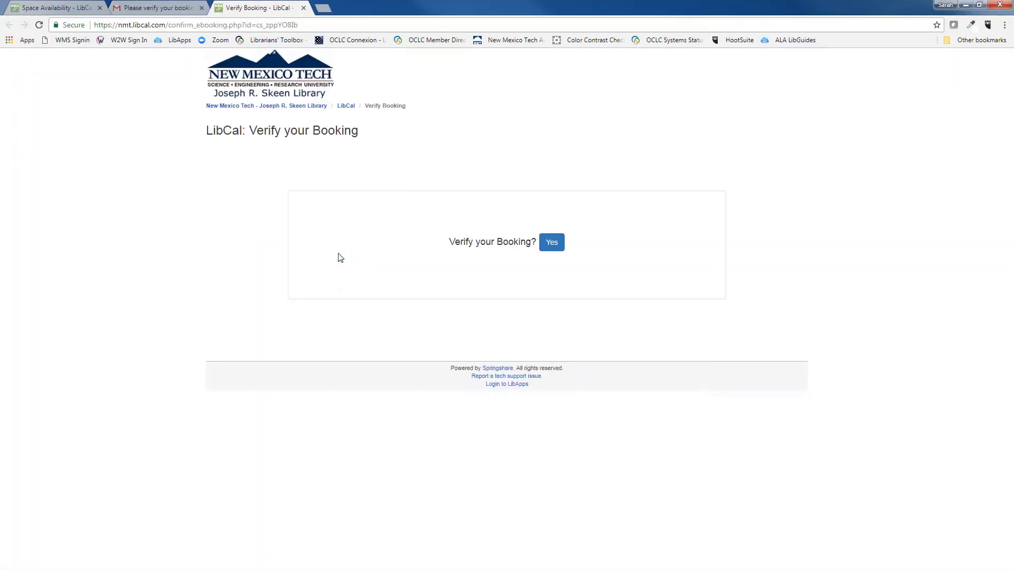
Step: Confirm the booking on the Verify your Booking page and return to Gmail
{"action": "left_click", "coordinate": [556, 249]}
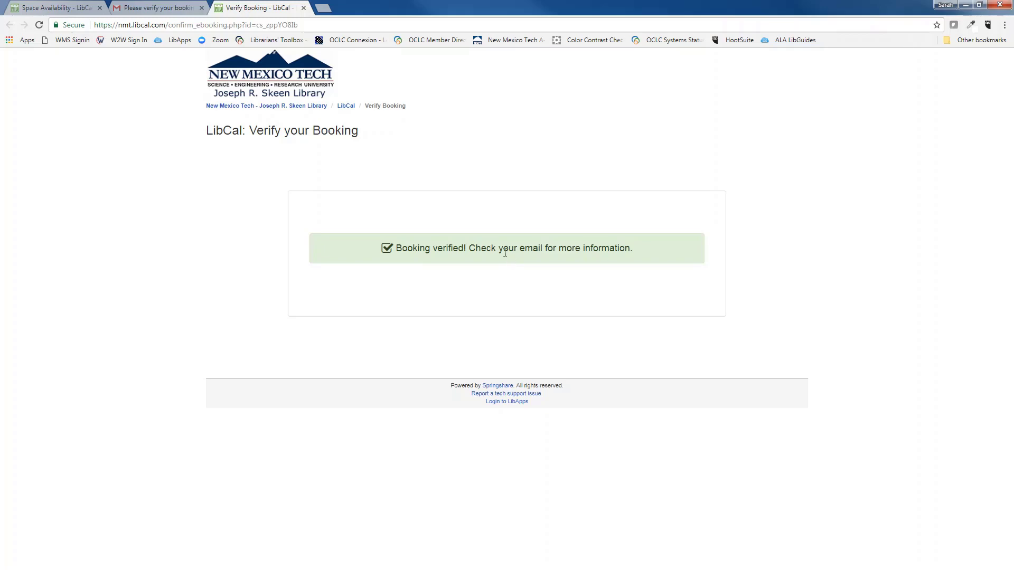
{"action": "left_click", "coordinate": [183, 7]}
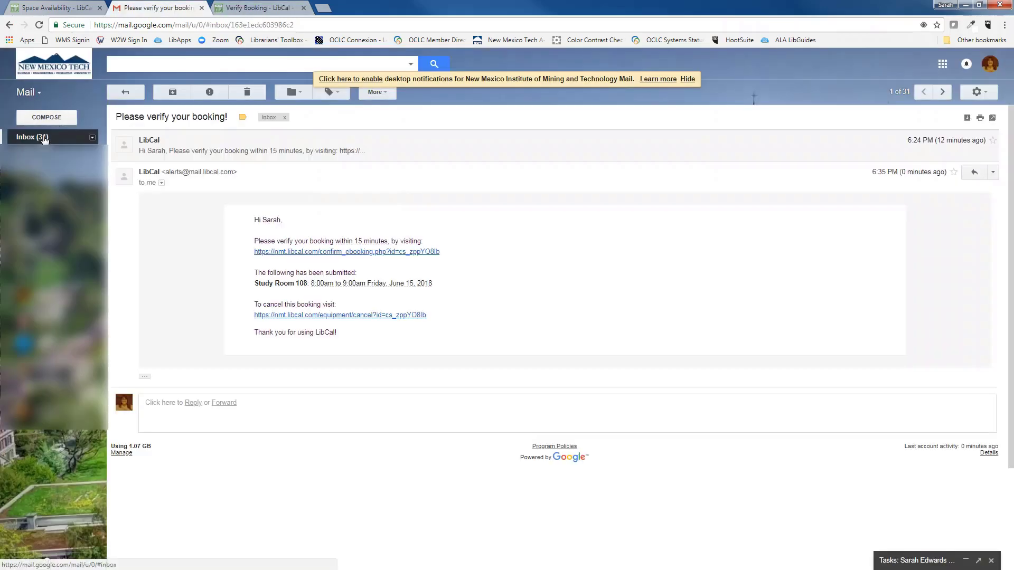
Step: Return to the Gmail inbox to view LibCal's booking-submitted confirmation e-mail
{"action": "left_click", "coordinate": [44, 138]}
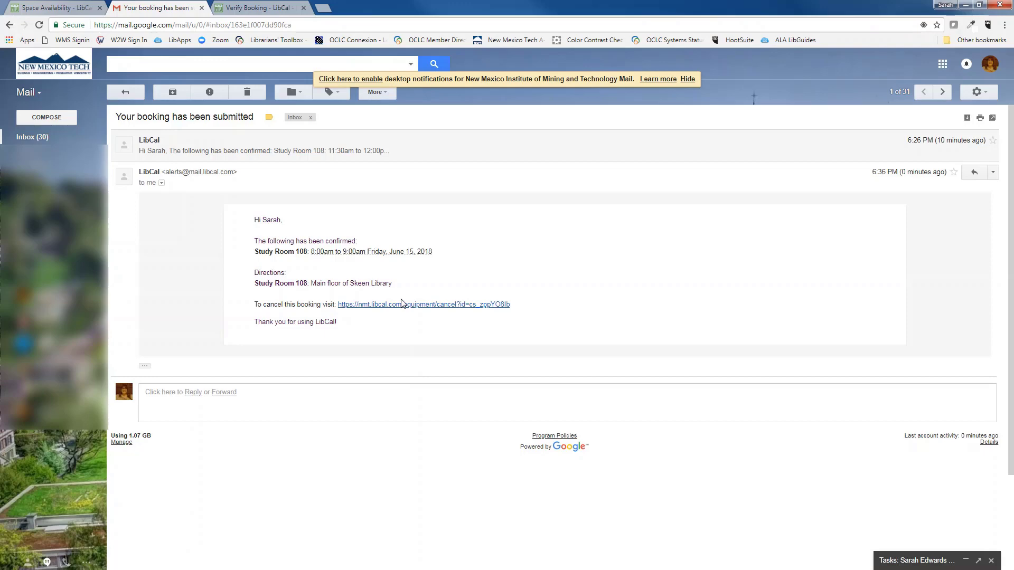
Step: In LibCal, start another booking and advance the schedule to June 14–16, 2018
{"action": "left_click", "coordinate": [69, 8]}
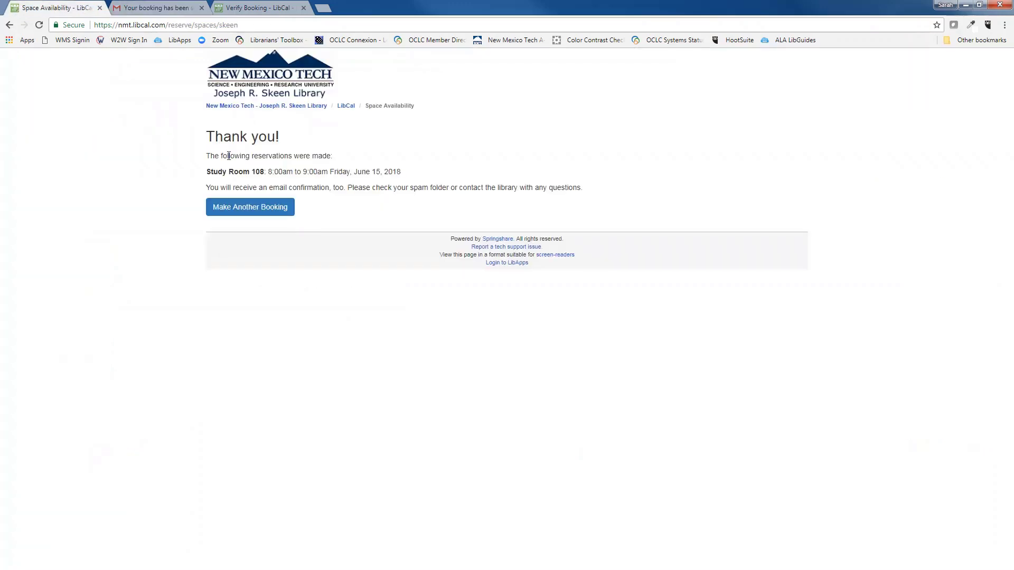
{"action": "left_click", "coordinate": [259, 209]}
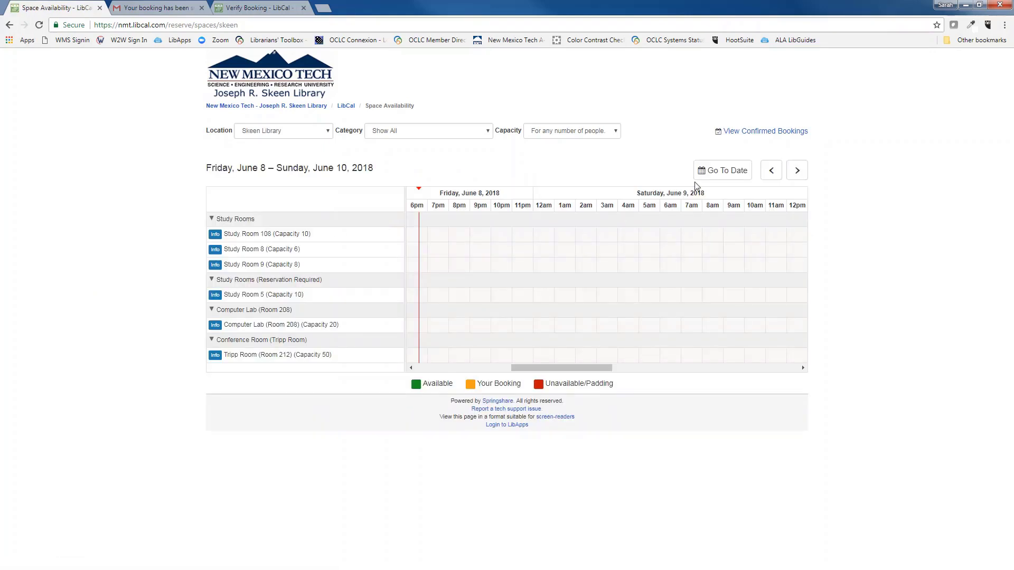
{"action": "left_click", "coordinate": [796, 170]}
{"action": "left_click", "coordinate": [799, 171]}
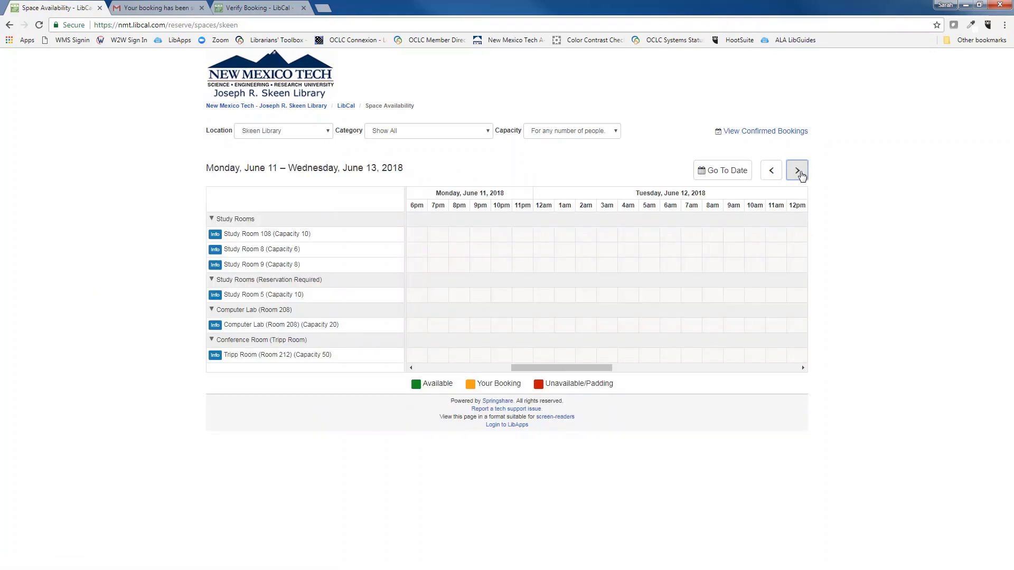
{"action": "left_click", "coordinate": [798, 171]}
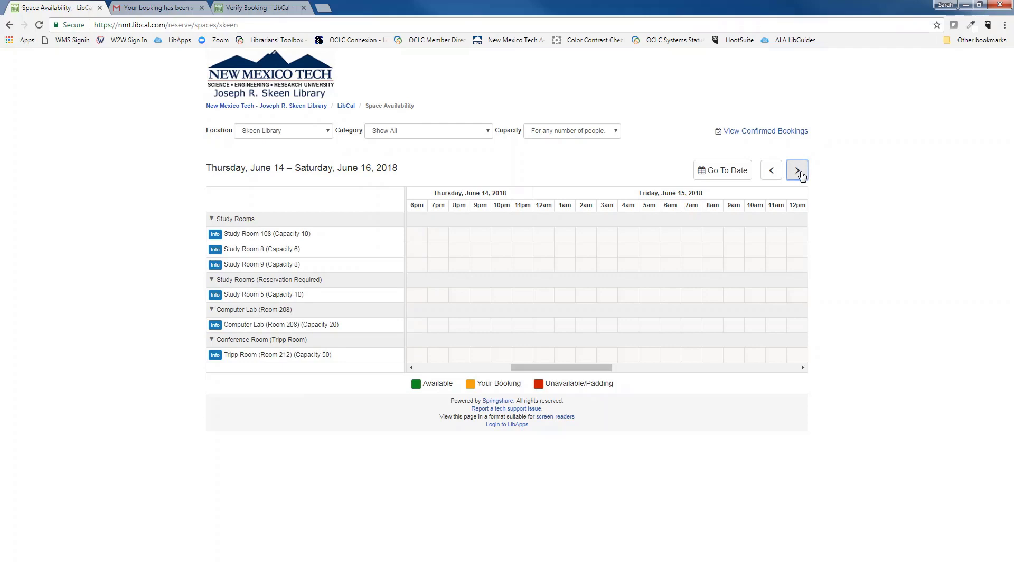